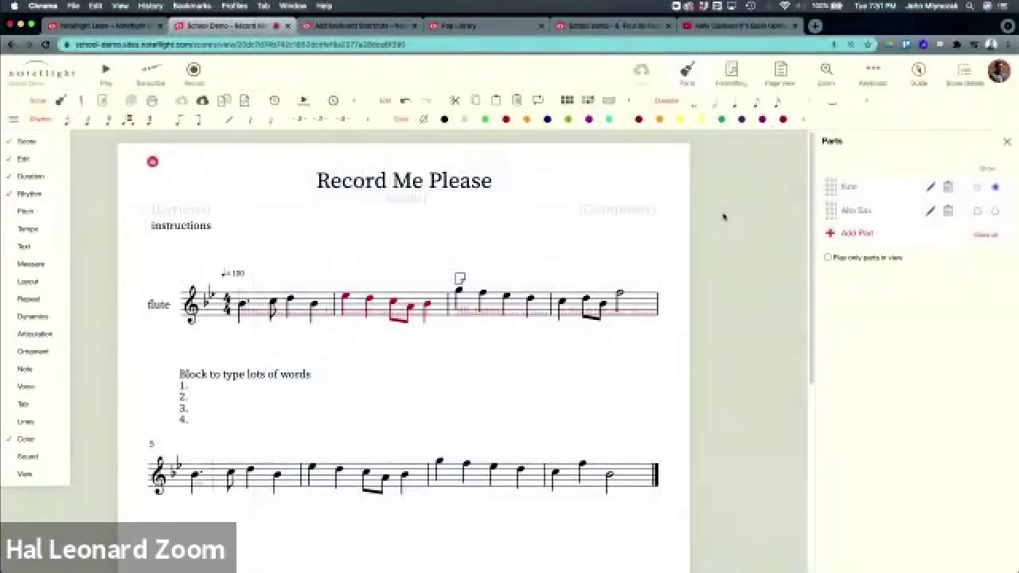
- Leave the Record Me Please score and switch to the Noteflight Learn Help Center tab
{"action": "key", "text": "ctrl+Up"}
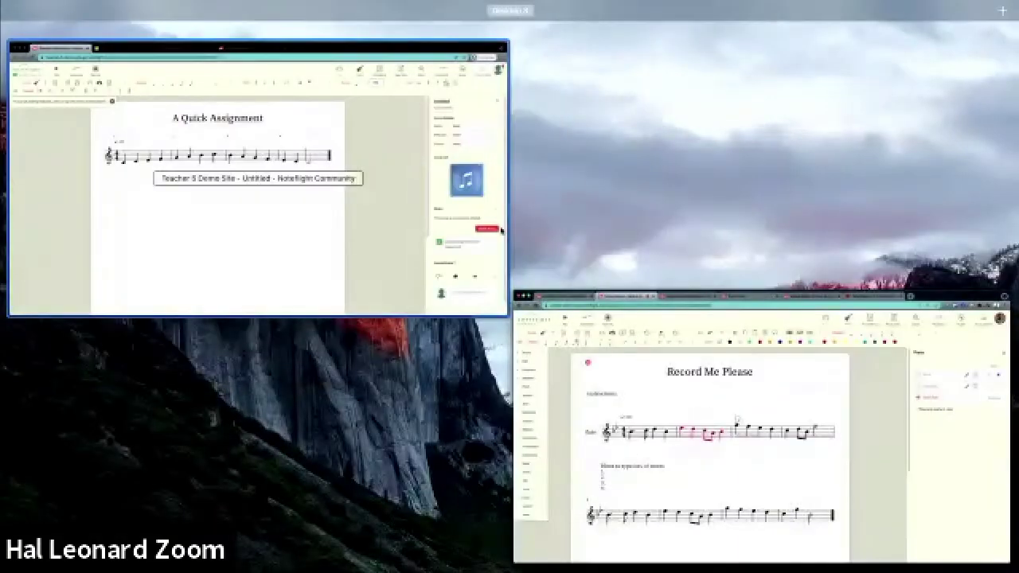
{"action": "left_click", "coordinate": [728, 382]}
{"action": "left_click", "coordinate": [111, 26]}
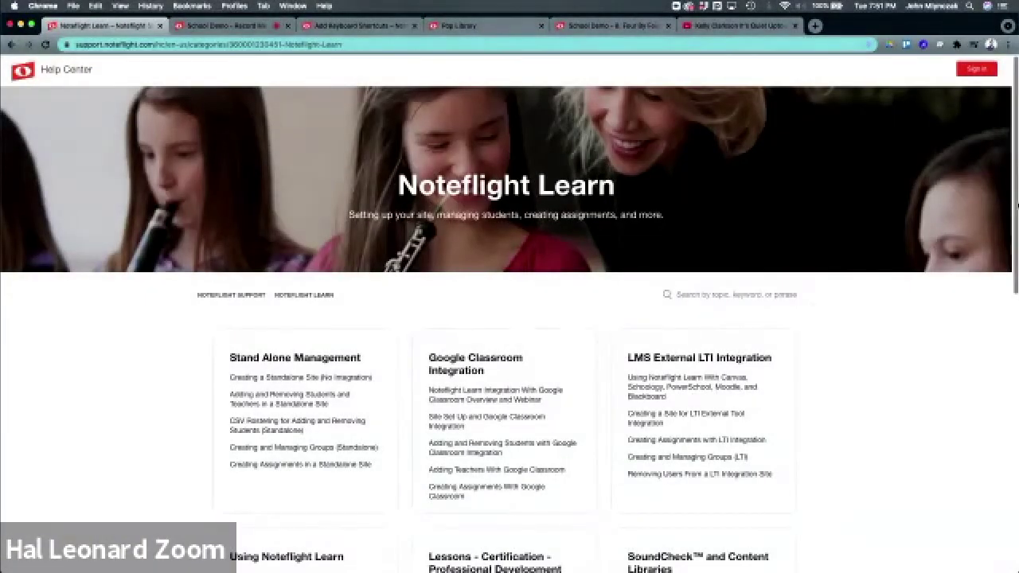
- Scroll to the Using Noteflight Learn topics and open the Making Worksheets article
{"action": "left_click_drag", "start_coordinate": [1011, 209], "coordinate": [1017, 355]}
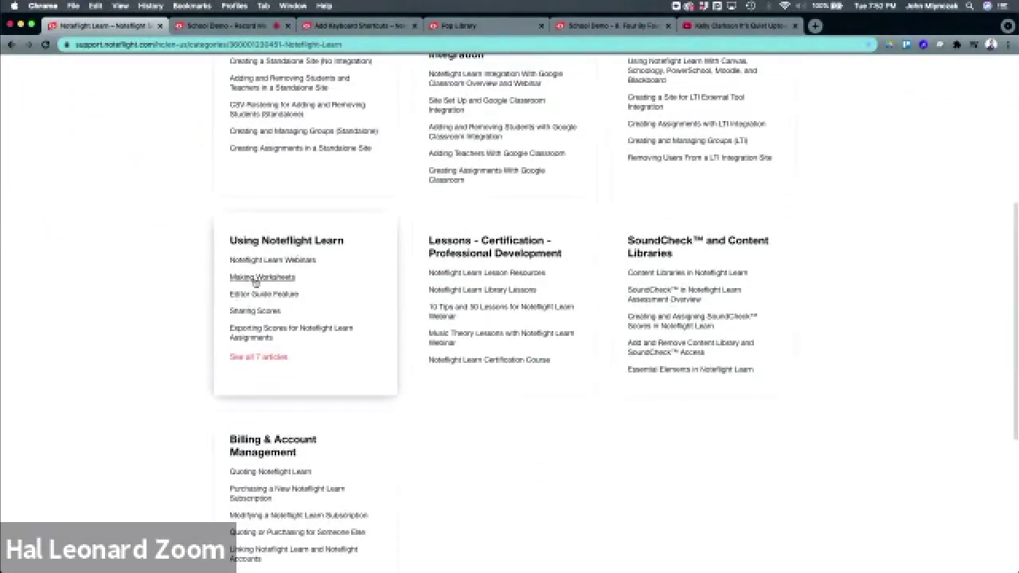
{"action": "left_click", "coordinate": [271, 282]}
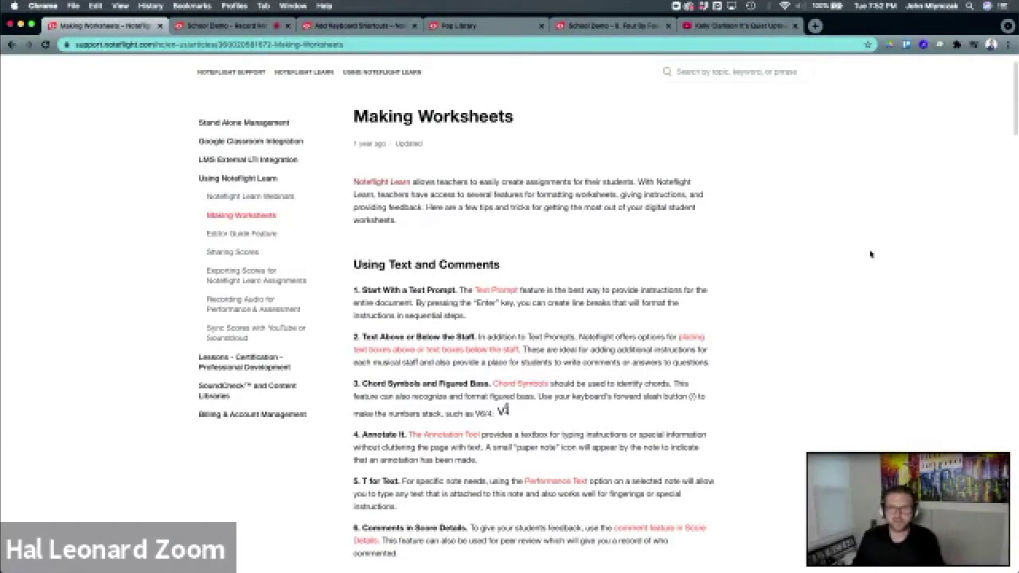
- Look at the Chord Symbols guide from the text tips, then close it
{"action": "scroll", "coordinate": [1017, 111], "scroll_direction": "down", "scroll_amount": 2}
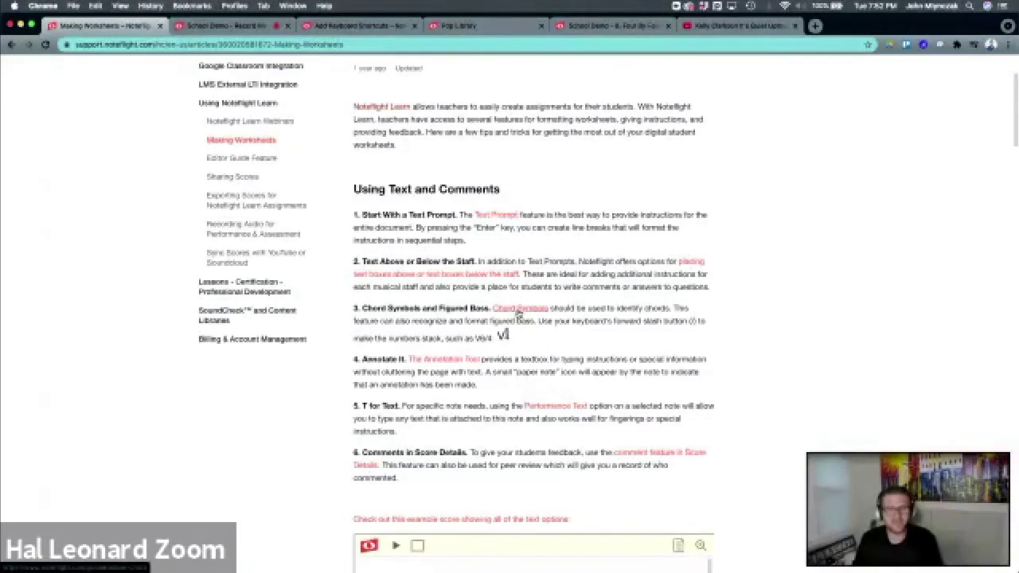
{"action": "left_click", "coordinate": [519, 312]}
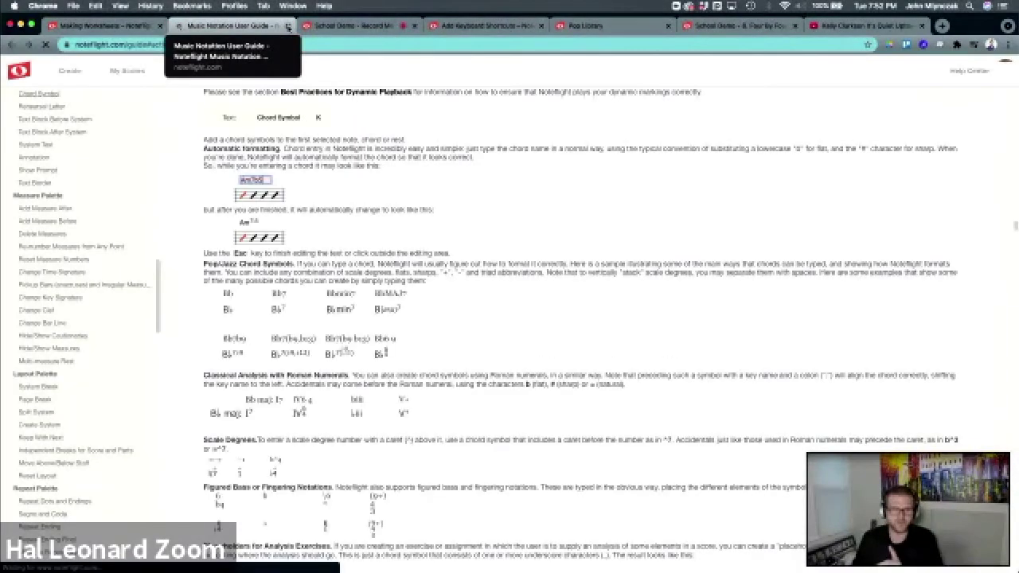
{"action": "key", "text": "super+w"}
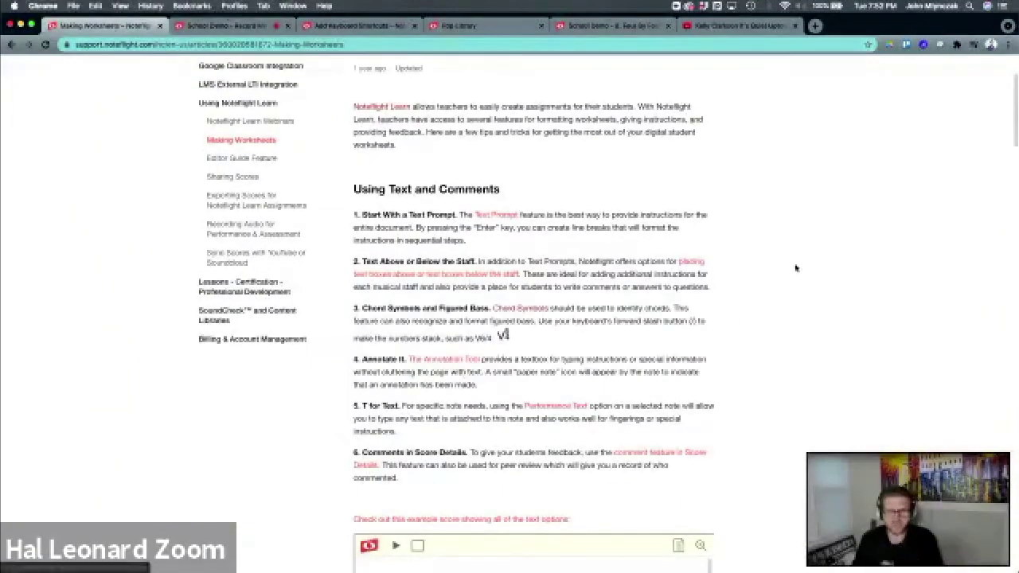
- Read past the example score down to the Systems and Measures tips
{"action": "scroll", "coordinate": [1010, 121], "scroll_direction": "down", "scroll_amount": 5}
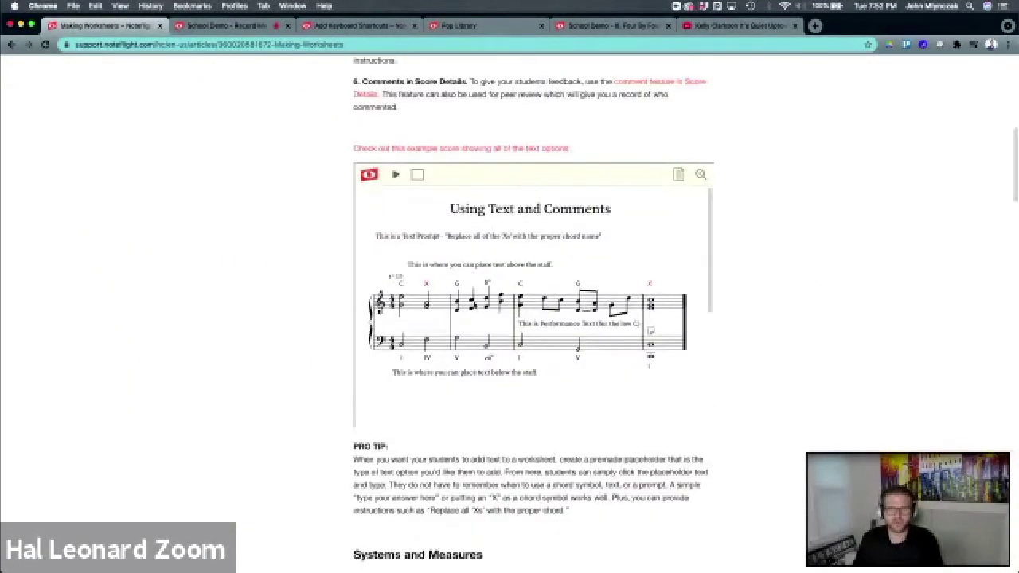
{"action": "scroll", "coordinate": [1016, 211], "scroll_direction": "down", "scroll_amount": 2}
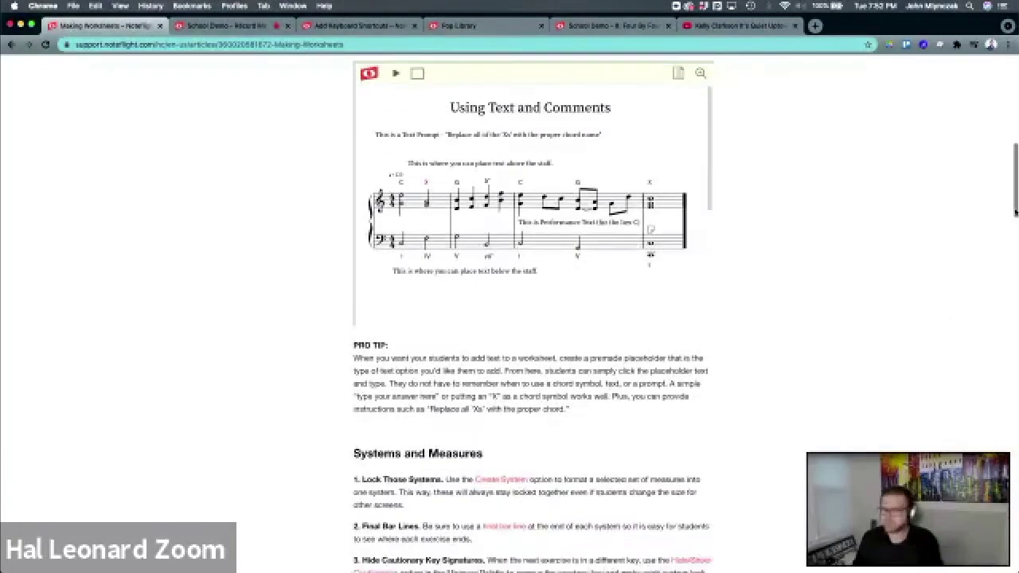
{"action": "scroll", "coordinate": [1016, 211], "scroll_direction": "down", "scroll_amount": 3}
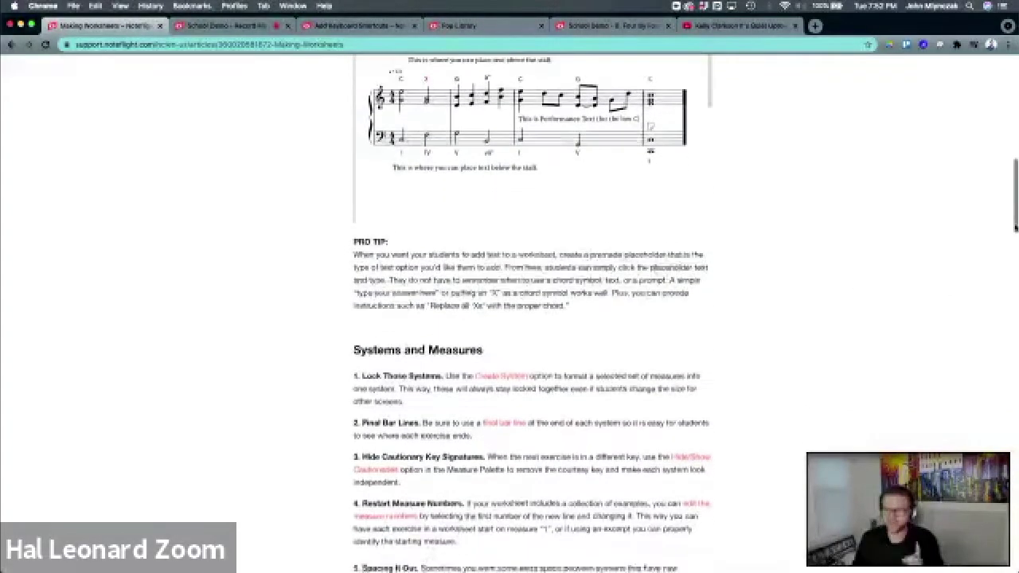
{"action": "scroll", "coordinate": [1015, 228], "scroll_direction": "down", "scroll_amount": 6}
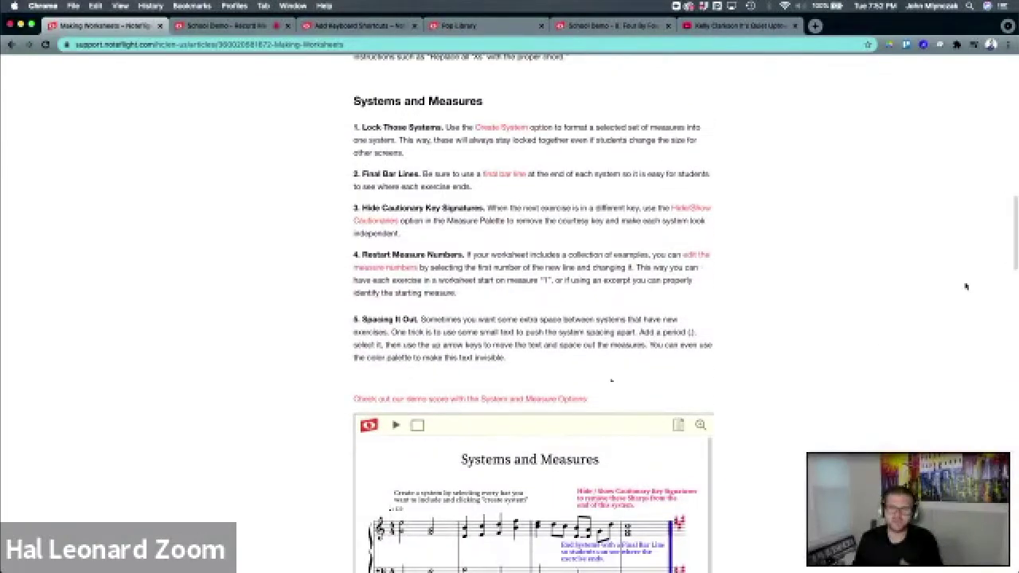
{"action": "scroll", "coordinate": [1016, 262], "scroll_direction": "down", "scroll_amount": 2}
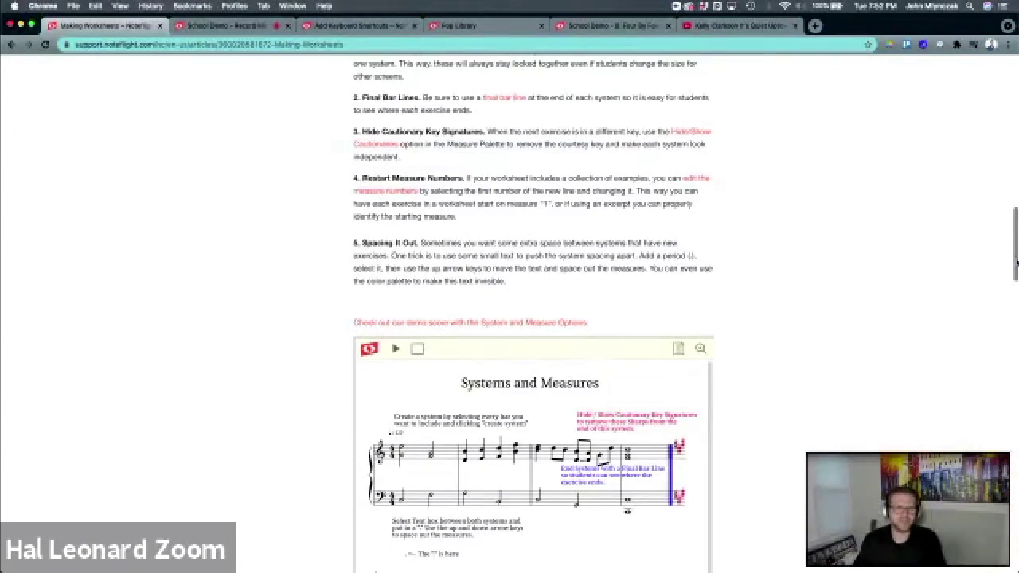
{"action": "left_click_drag", "start_coordinate": [361, 180], "coordinate": [465, 179]}
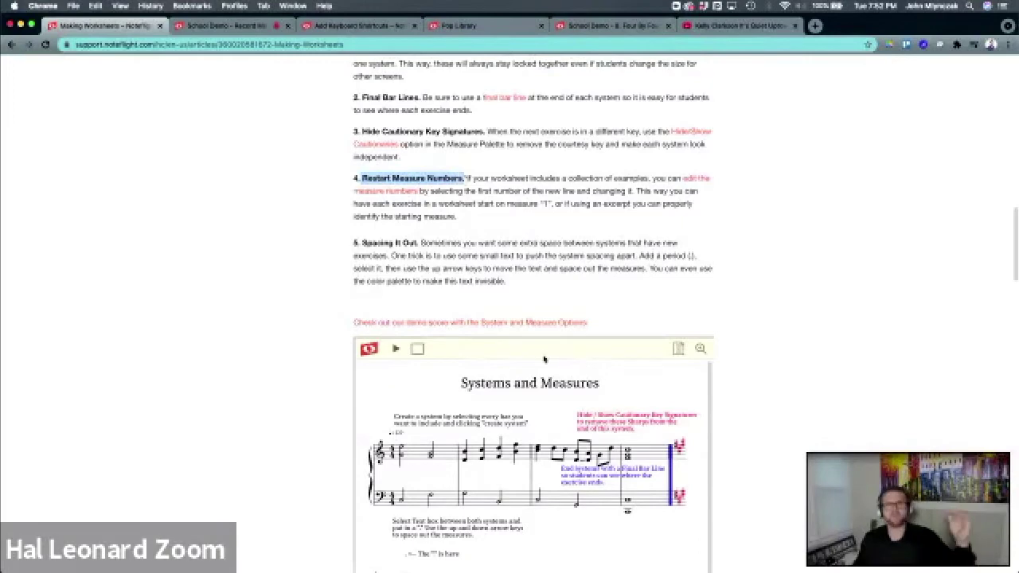
{"action": "scroll", "coordinate": [914, 246], "scroll_direction": "up", "scroll_amount": 3}
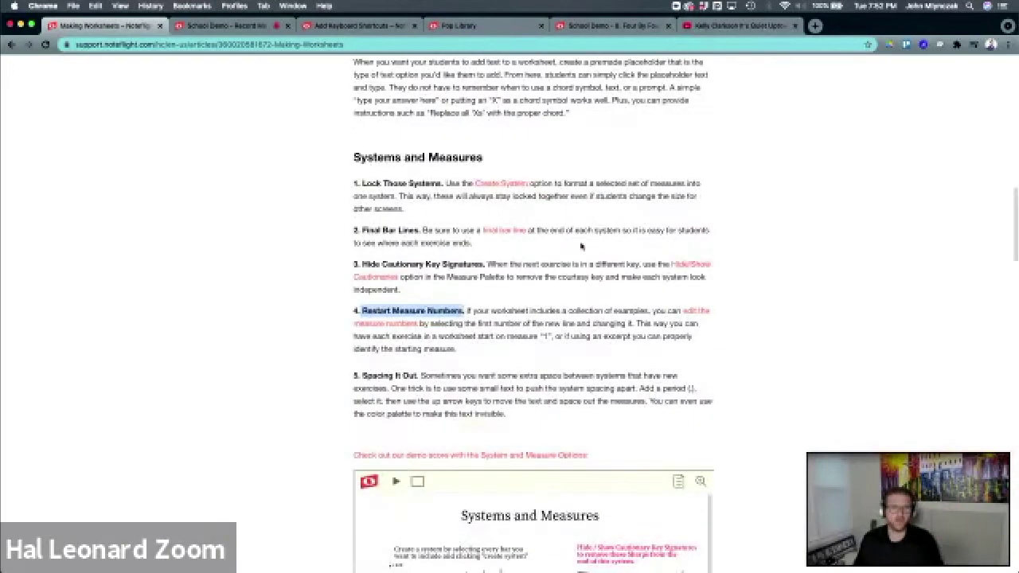
{"action": "left_click_drag", "start_coordinate": [387, 264], "coordinate": [487, 264]}
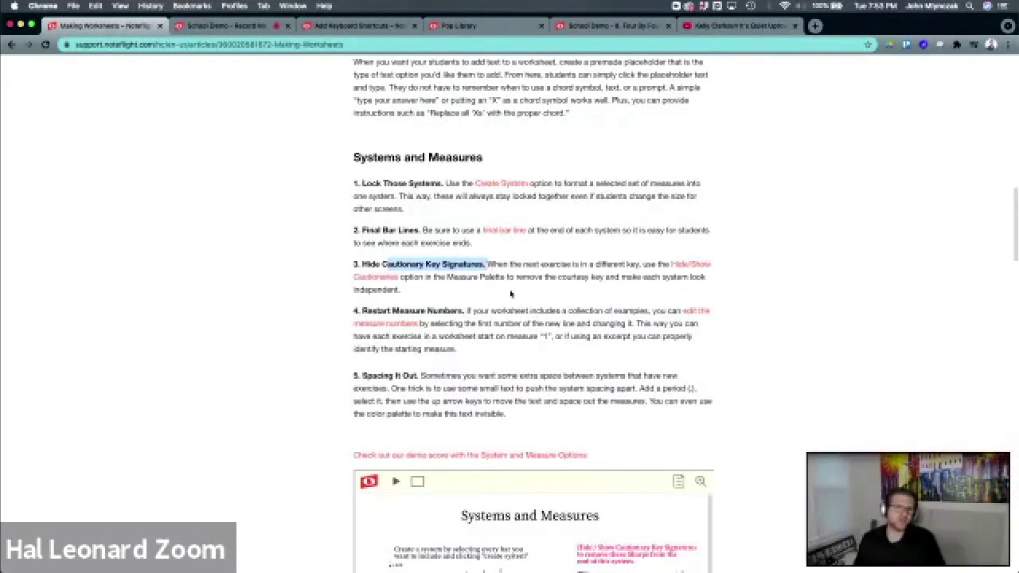
{"action": "left_click", "coordinate": [510, 296]}
{"action": "left_click_drag", "start_coordinate": [363, 237], "coordinate": [391, 237]}
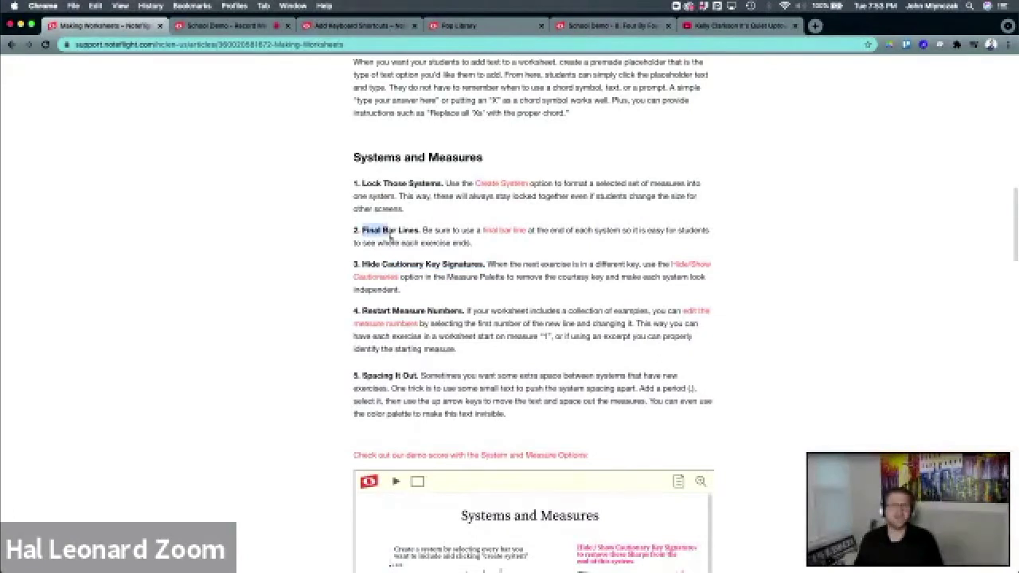
{"action": "left_click_drag", "start_coordinate": [361, 184], "coordinate": [466, 182]}
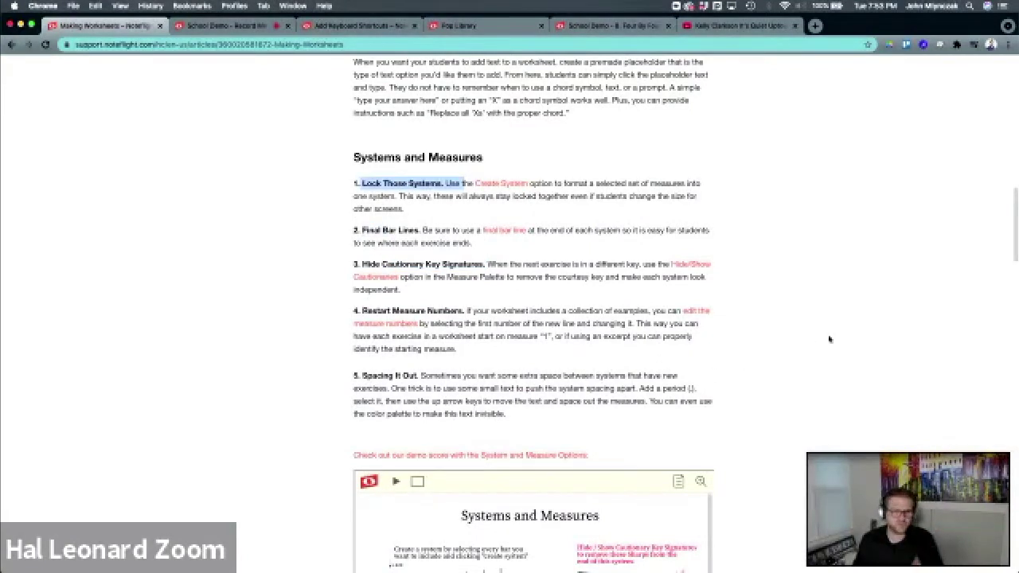
{"action": "left_click_drag", "start_coordinate": [1012, 218], "coordinate": [1015, 268]}
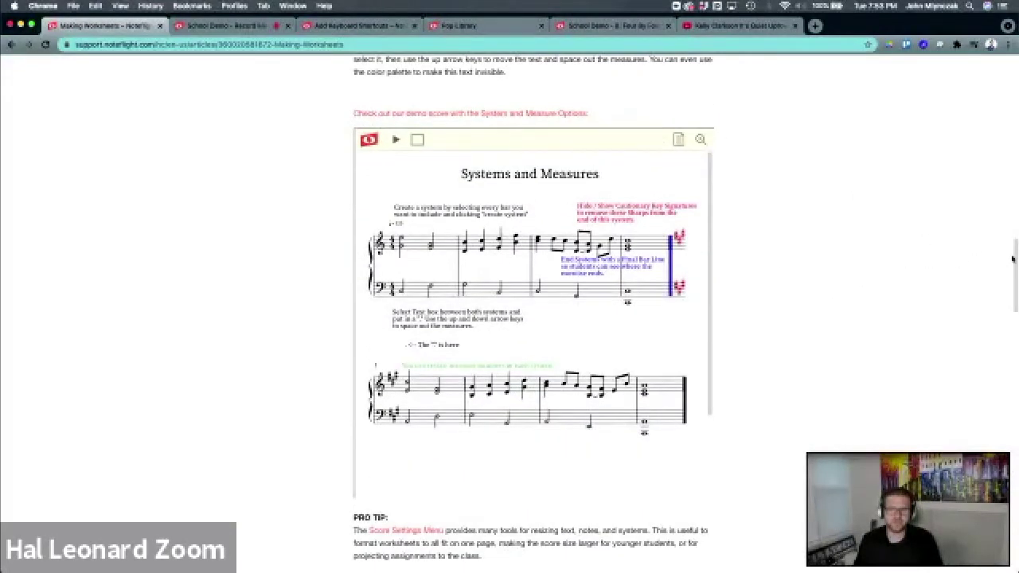
{"action": "scroll", "coordinate": [488, 214], "scroll_direction": "down", "scroll_amount": 6}
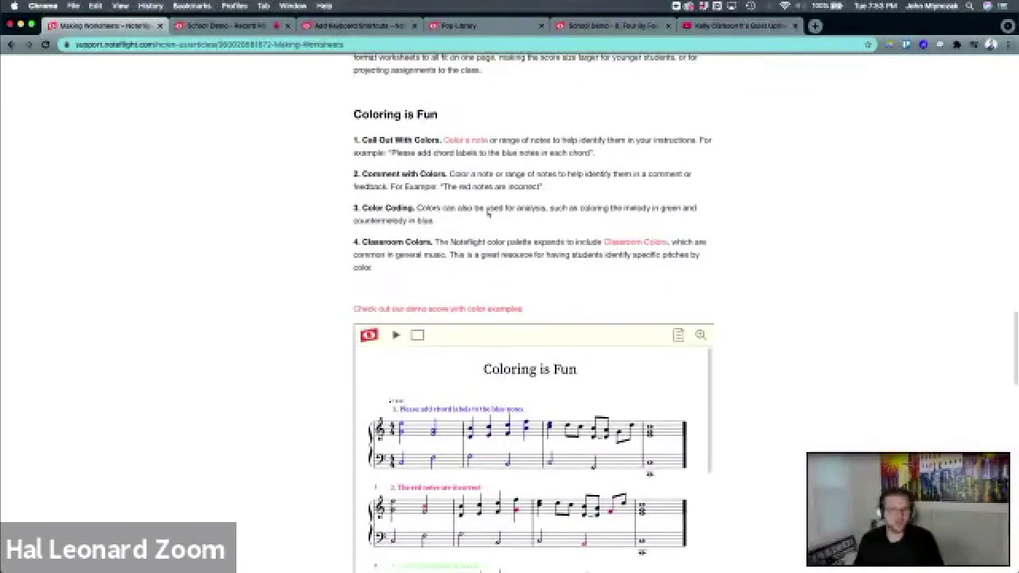
{"action": "left_click_drag", "start_coordinate": [1015, 334], "coordinate": [1014, 413]}
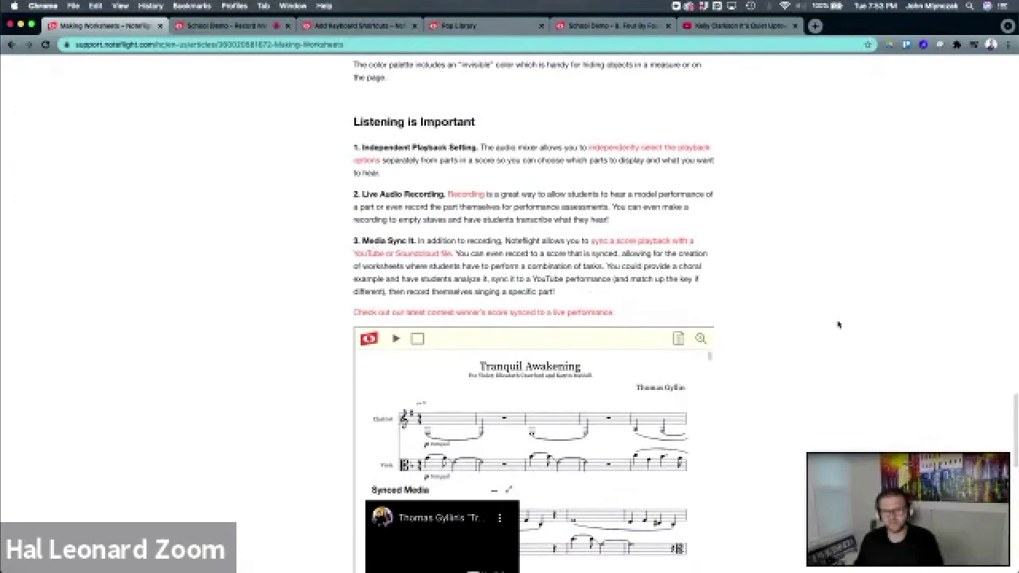
{"action": "left_click_drag", "start_coordinate": [1013, 419], "coordinate": [992, 86]}
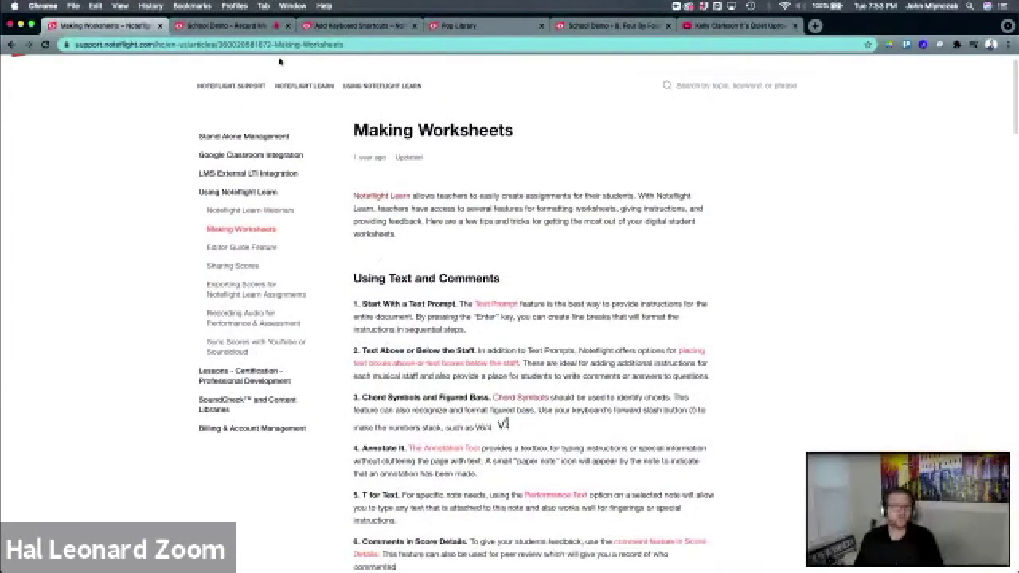
{"action": "left_click", "coordinate": [238, 27]}
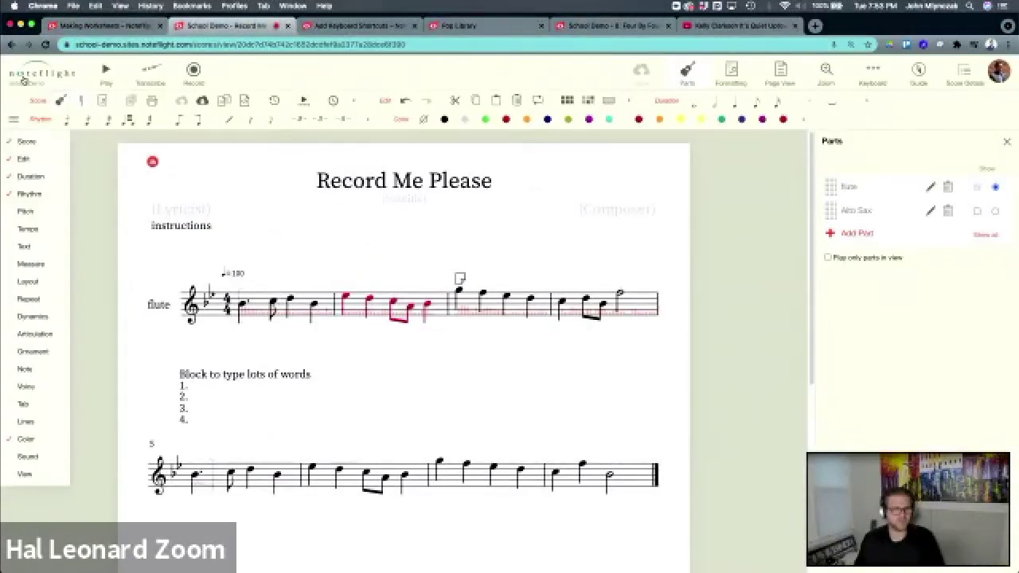
- Open the Noteflight Learn 101 score from the School Demo's My Scores
{"action": "scroll", "coordinate": [24, 80], "scroll_direction": "left", "scroll_amount": 2}
{"action": "scroll", "coordinate": [24, 80], "scroll_direction": "left", "scroll_amount": 5}
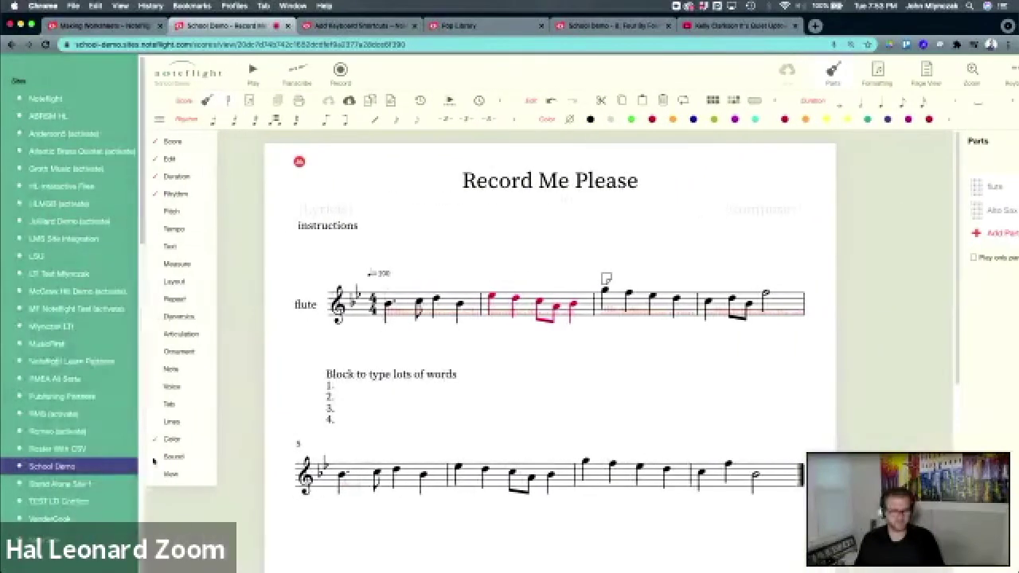
{"action": "scroll", "coordinate": [23, 79], "scroll_direction": "right", "scroll_amount": 6}
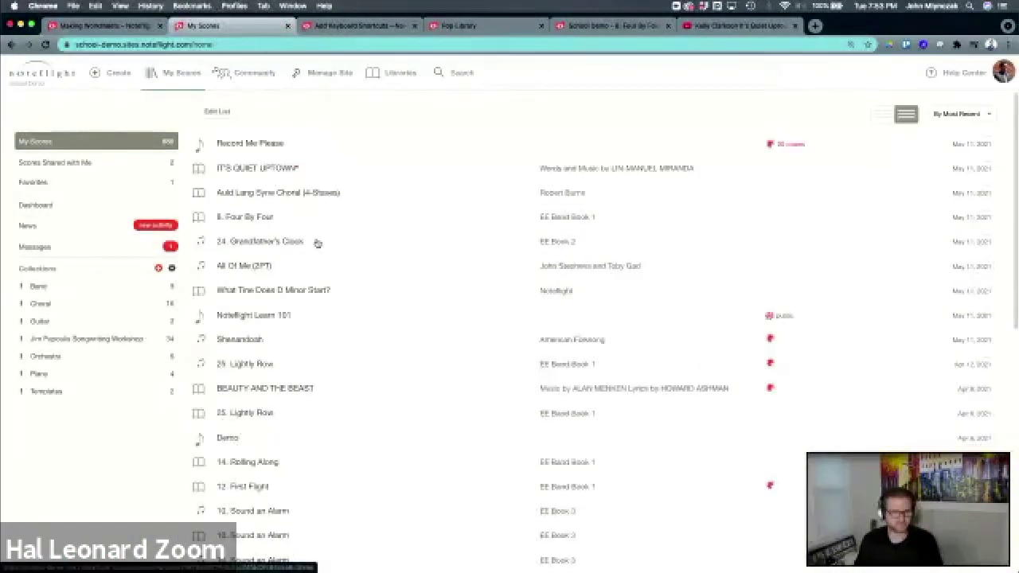
{"action": "left_click", "coordinate": [266, 316]}
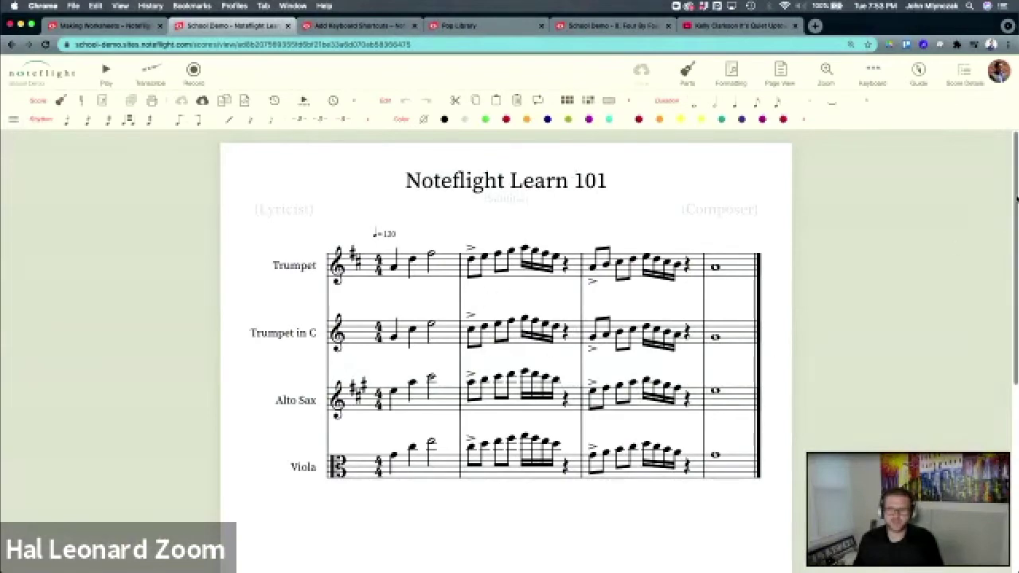
- Show the Formatting settings panel beside the Noteflight Learn 101 score
{"action": "scroll", "coordinate": [1005, 215], "scroll_direction": "down", "scroll_amount": 2}
{"action": "scroll", "coordinate": [1005, 215], "scroll_direction": "up", "scroll_amount": 2}
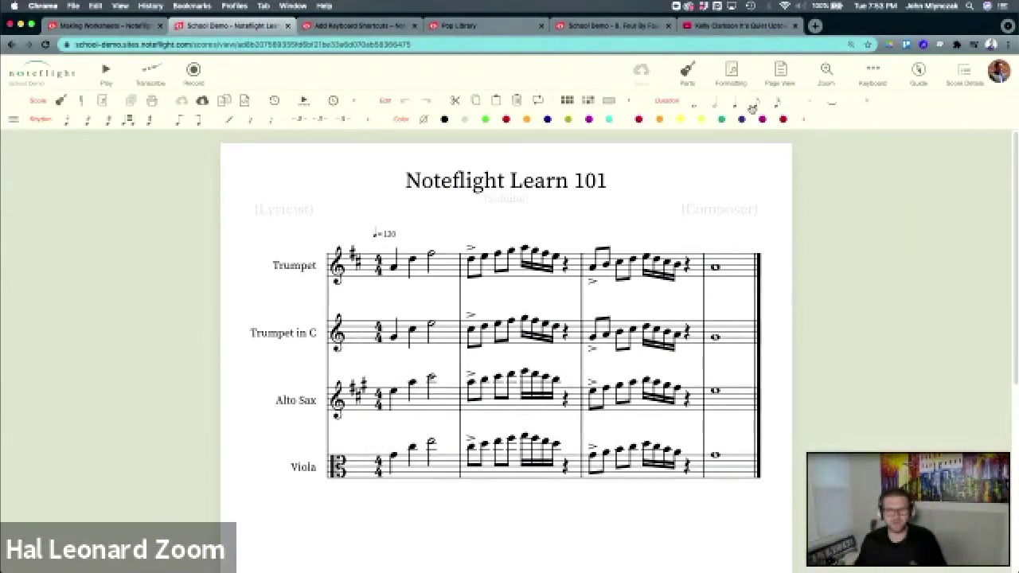
{"action": "left_click", "coordinate": [730, 84]}
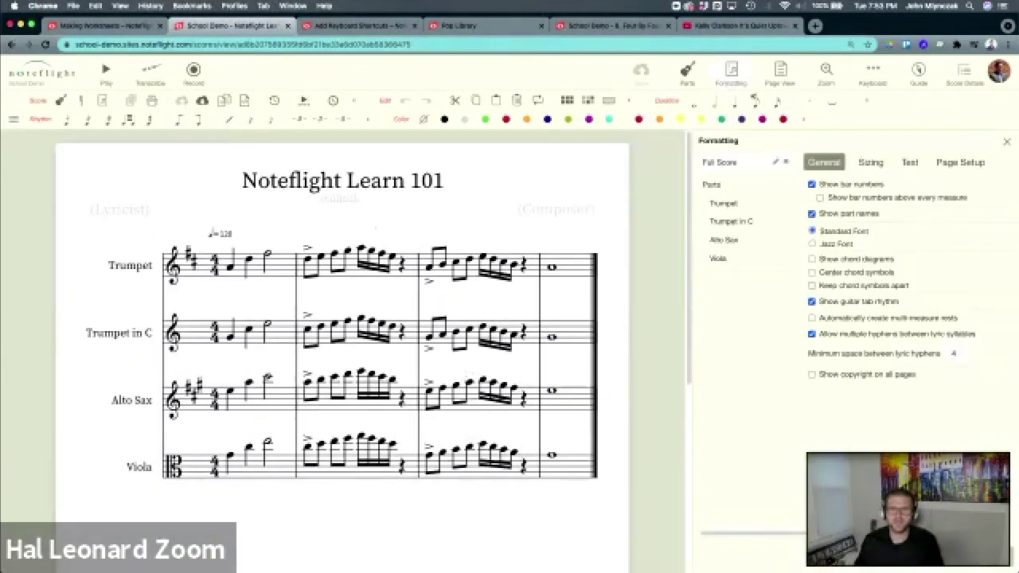
- Switch the Page Setup paper size to Custom
{"action": "left_click", "coordinate": [961, 163]}
{"action": "left_click", "coordinate": [879, 191]}
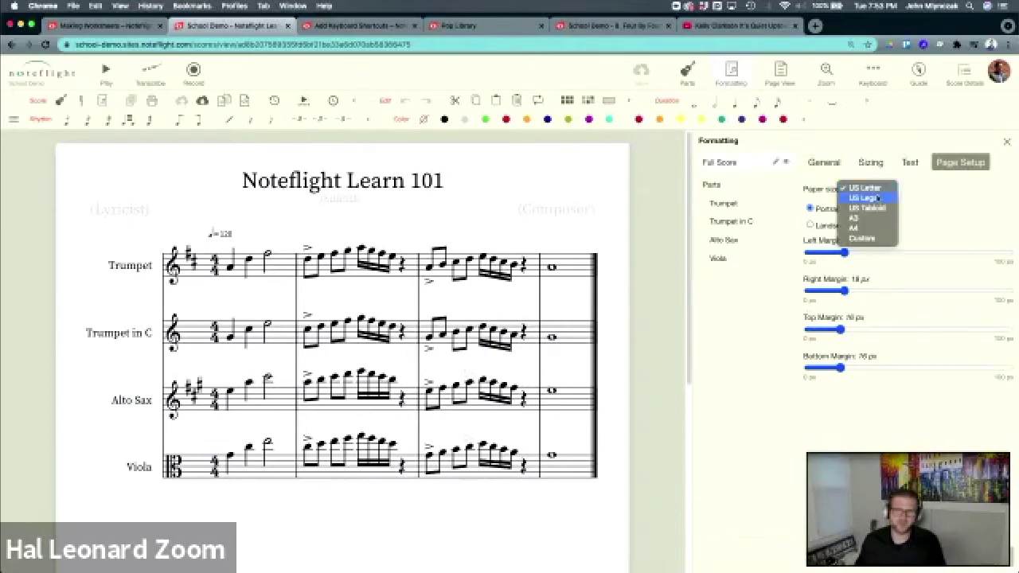
{"action": "left_click", "coordinate": [860, 238]}
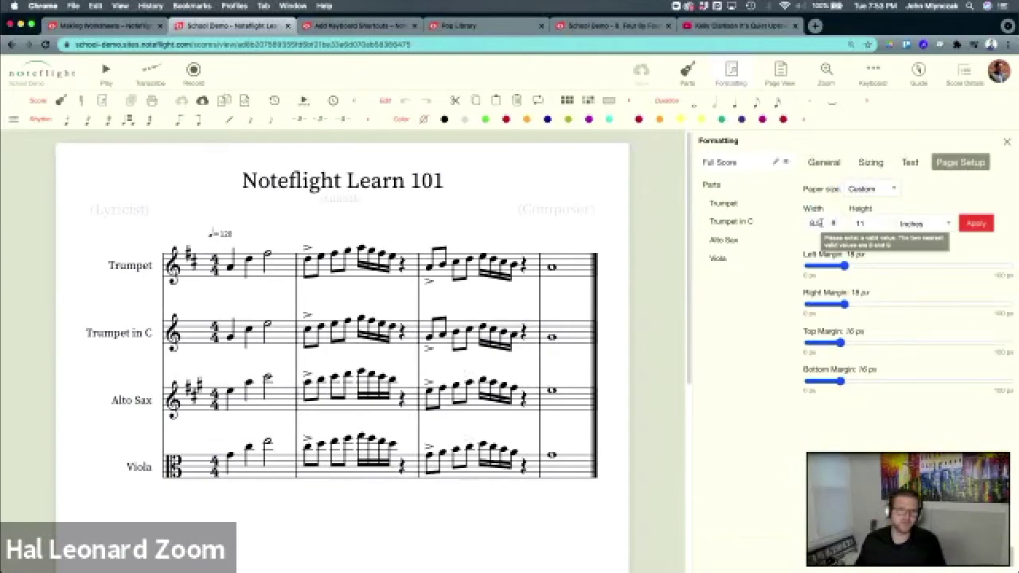
- Adjust the custom page height to 18 inches and apply it to the score
{"action": "left_click", "coordinate": [879, 227]}
{"action": "left_click", "coordinate": [879, 228]}
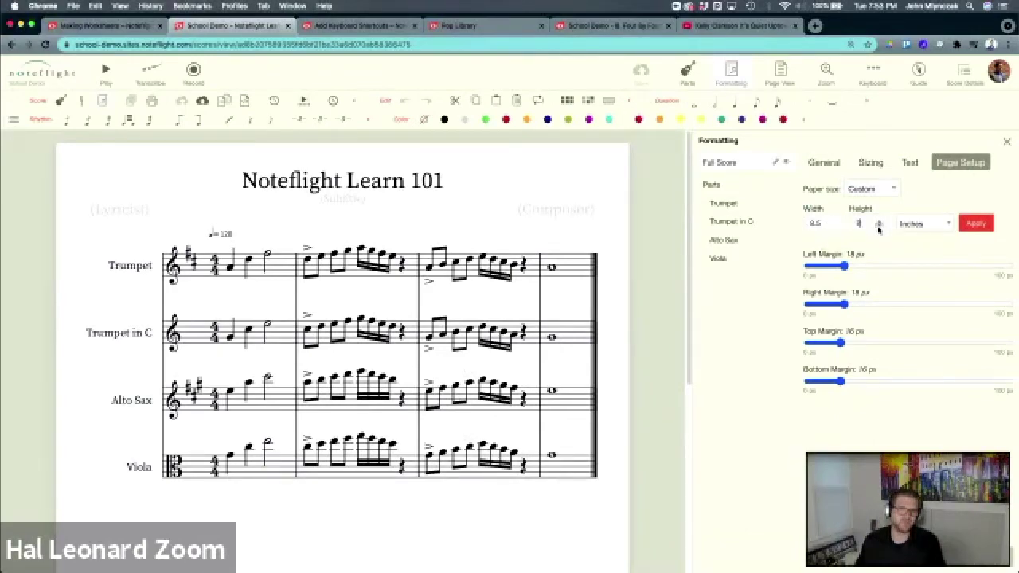
{"action": "left_click", "coordinate": [879, 228]}
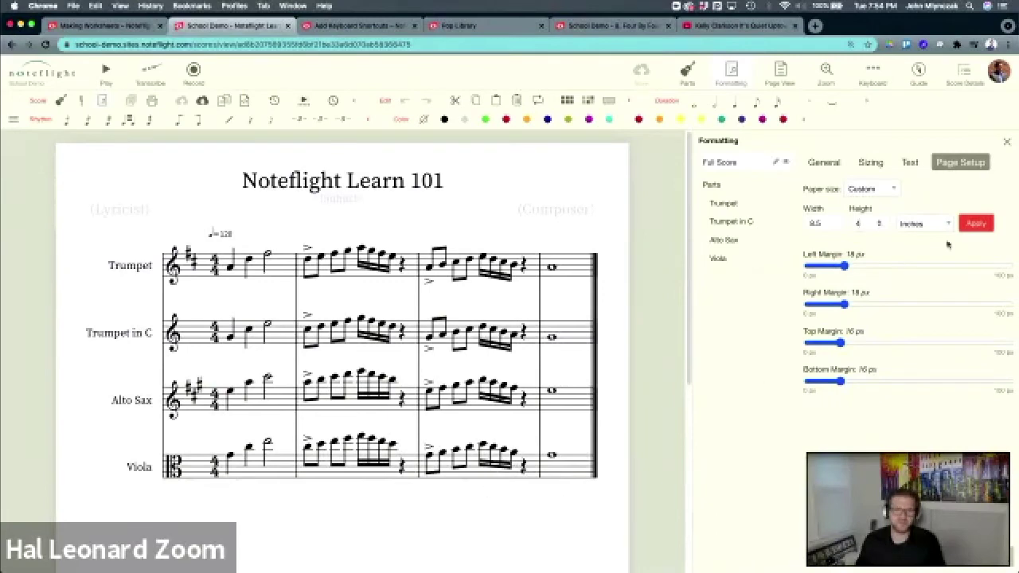
{"action": "left_click", "coordinate": [880, 224]}
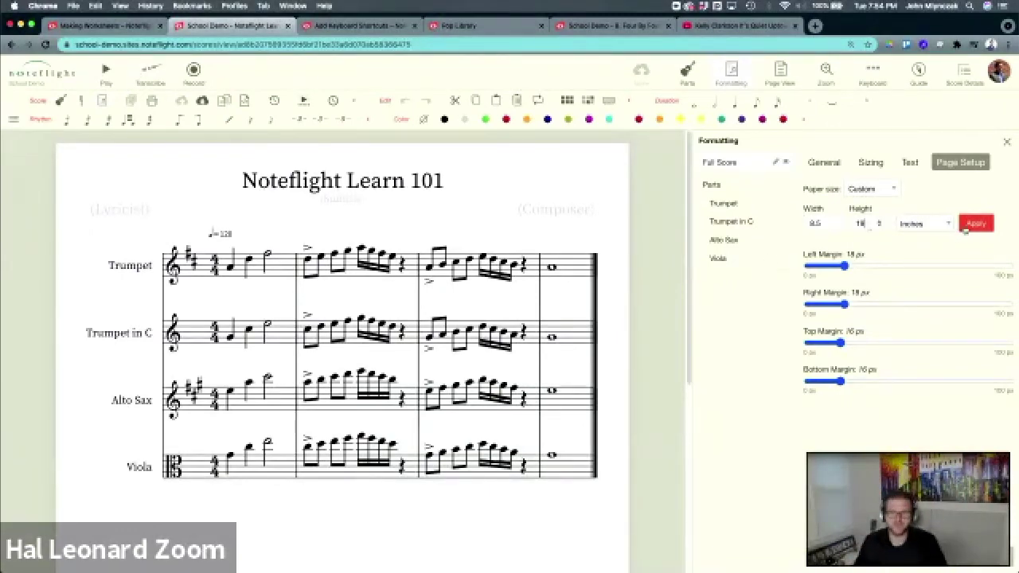
{"action": "left_click", "coordinate": [976, 223]}
{"action": "scroll", "coordinate": [688, 185], "scroll_direction": "down", "scroll_amount": 1}
{"action": "left_click_drag", "start_coordinate": [688, 186], "coordinate": [649, 166]}
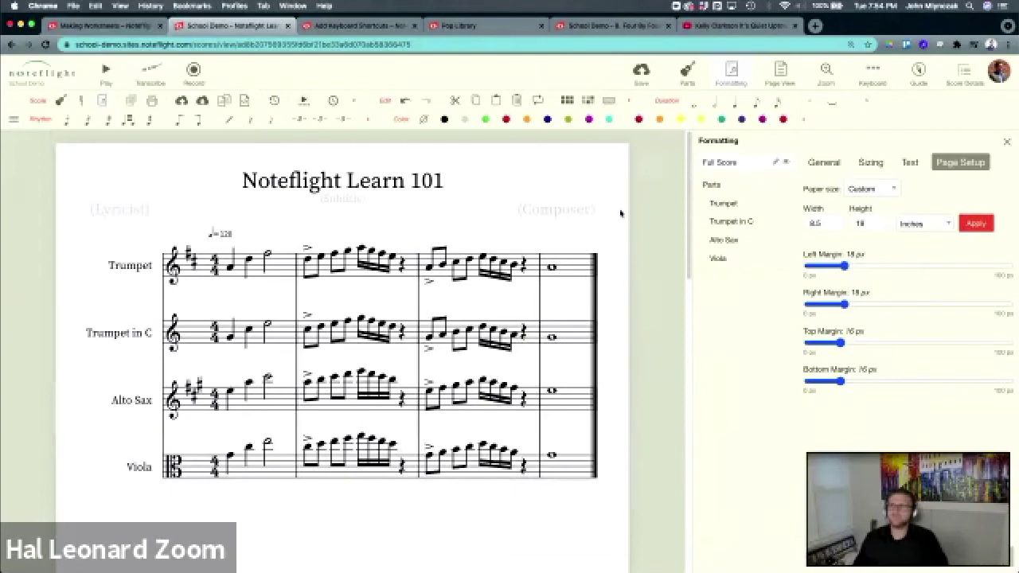